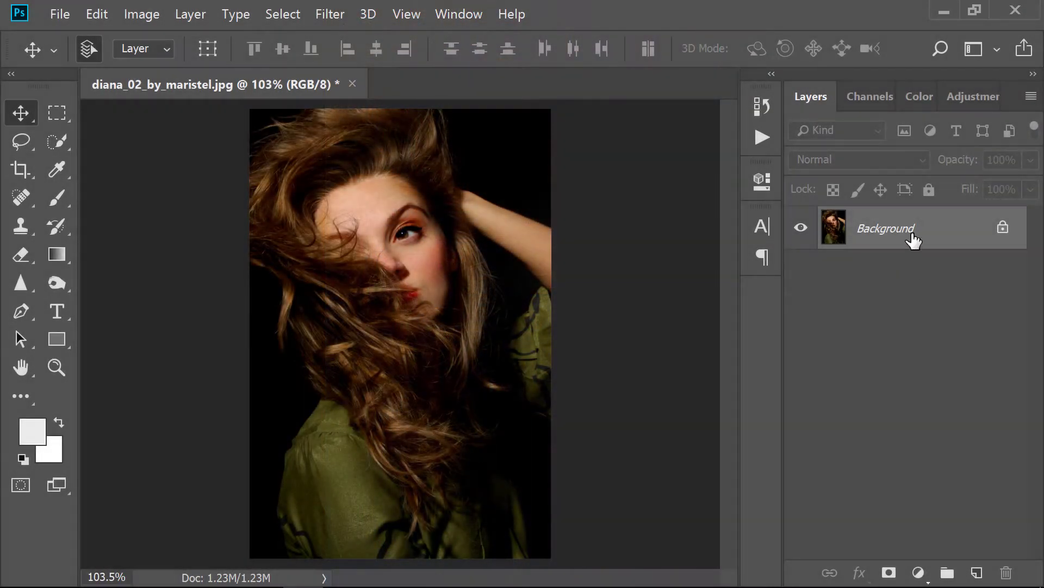
Step: Duplicate the portrait's Background layer into a Background copy
left_click_drag(914, 244, 977, 571)
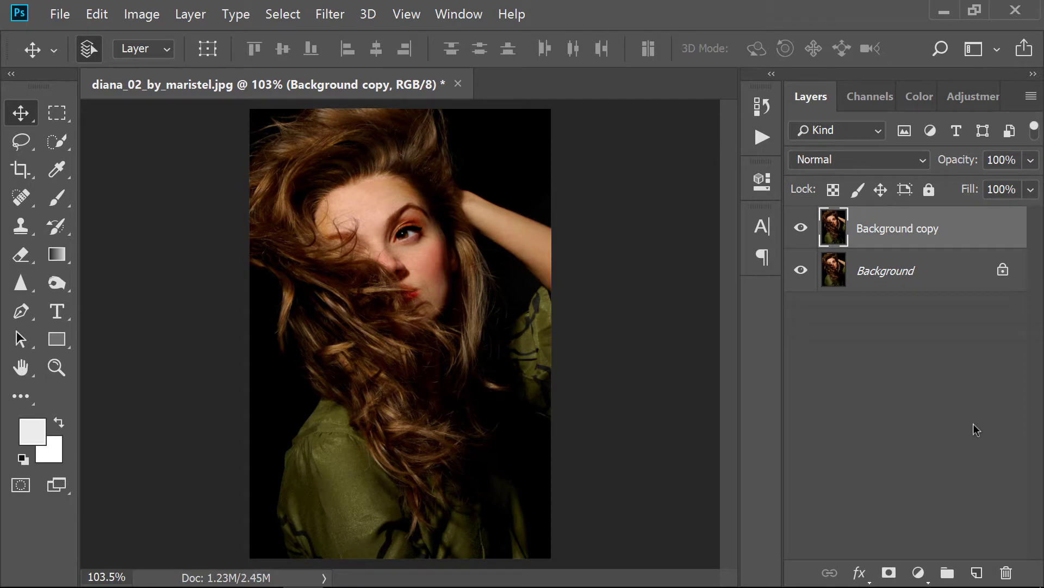
left_click(919, 572)
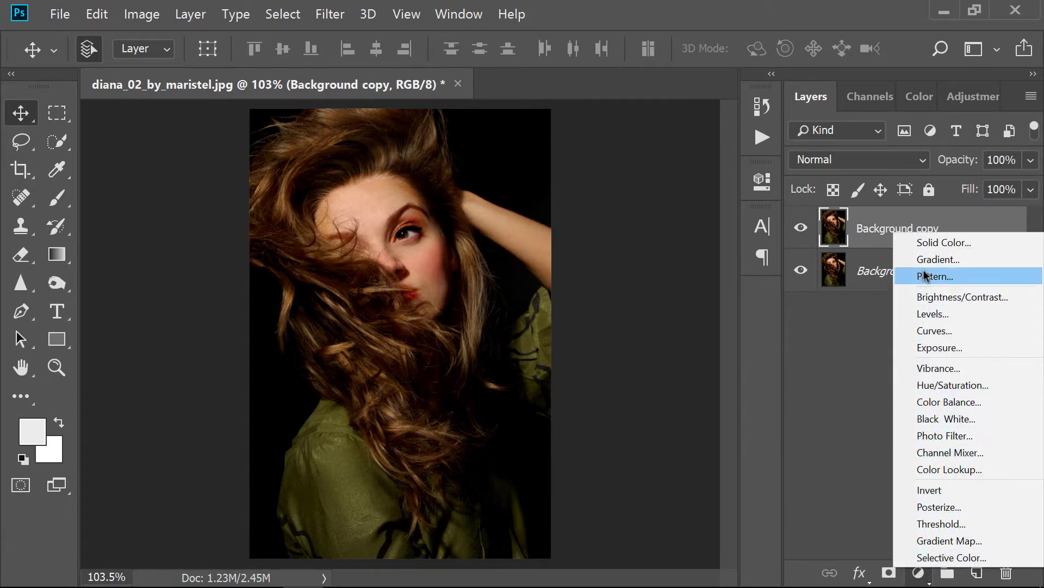
Step: Add a dark blue solid colour fill (hue about 200) blended in Exclusion mode
left_click(935, 244)
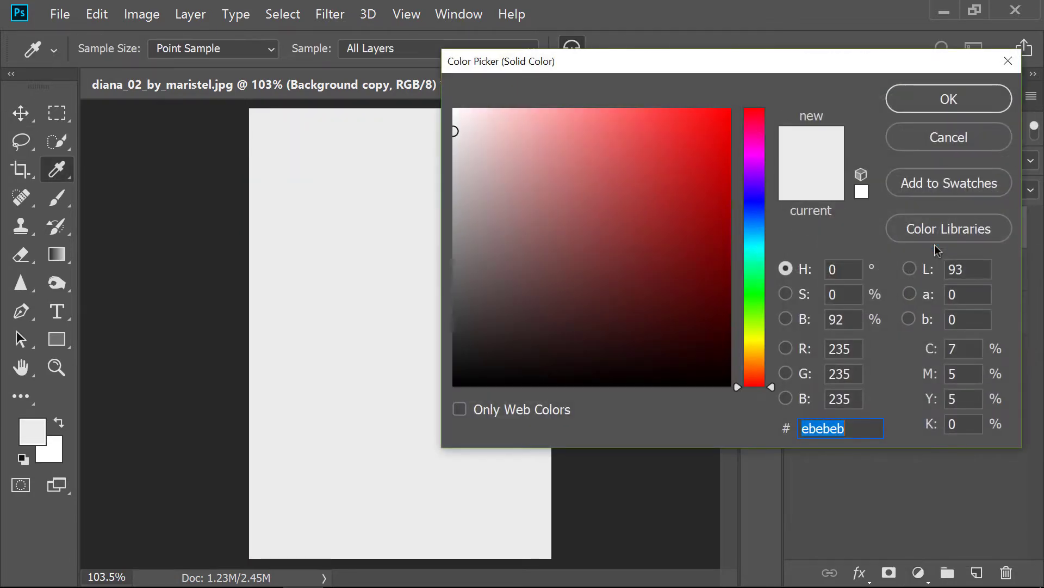
left_click(761, 241)
left_click_drag(761, 245, 761, 237)
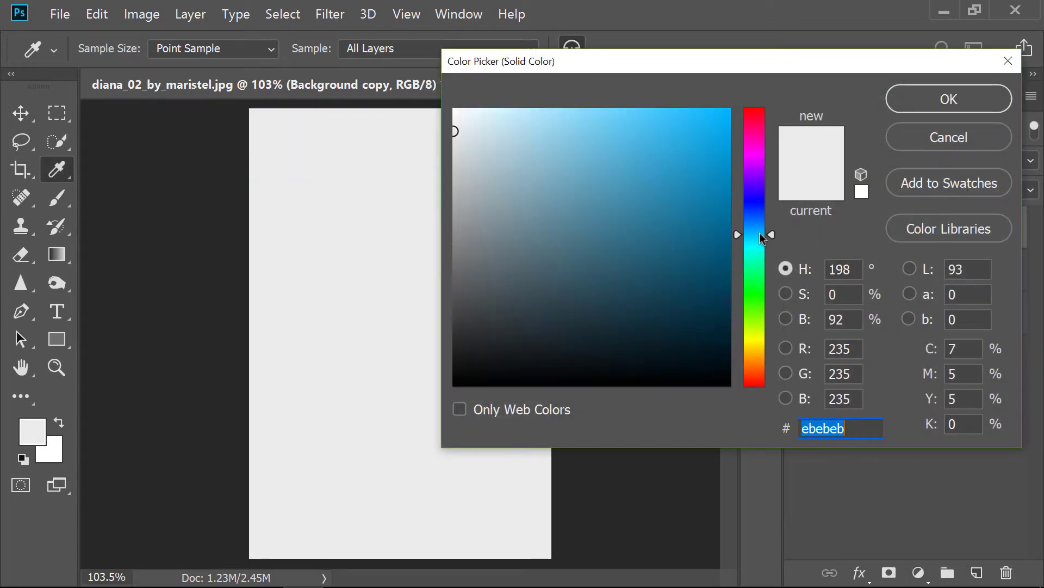
mouse_move(720, 264)
left_mouse_down()
mouse_move(744, 256)
mouse_move(745, 265)
left_mouse_up()
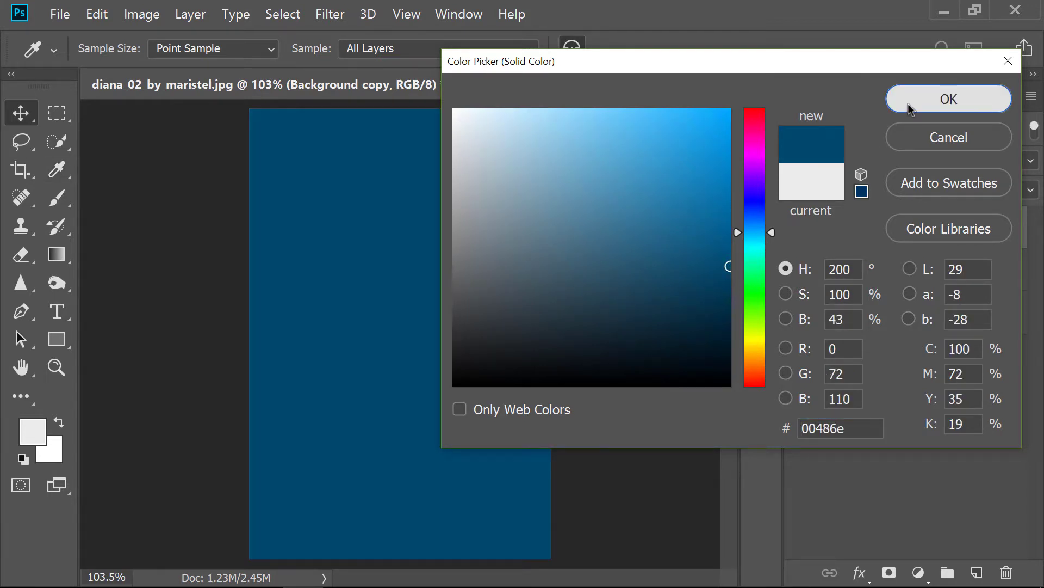
left_click(948, 99)
left_click(895, 158)
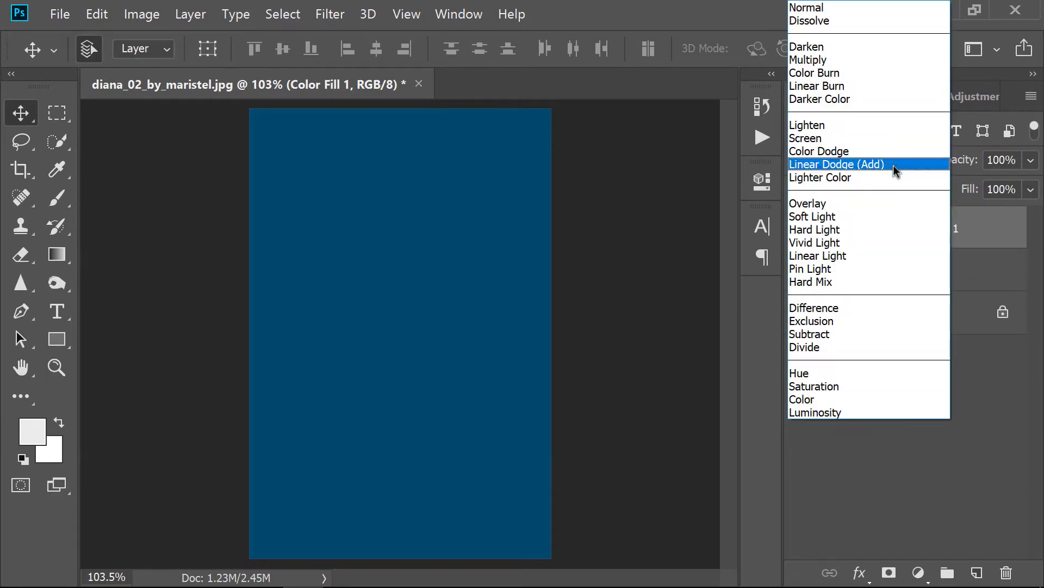
left_click(861, 320)
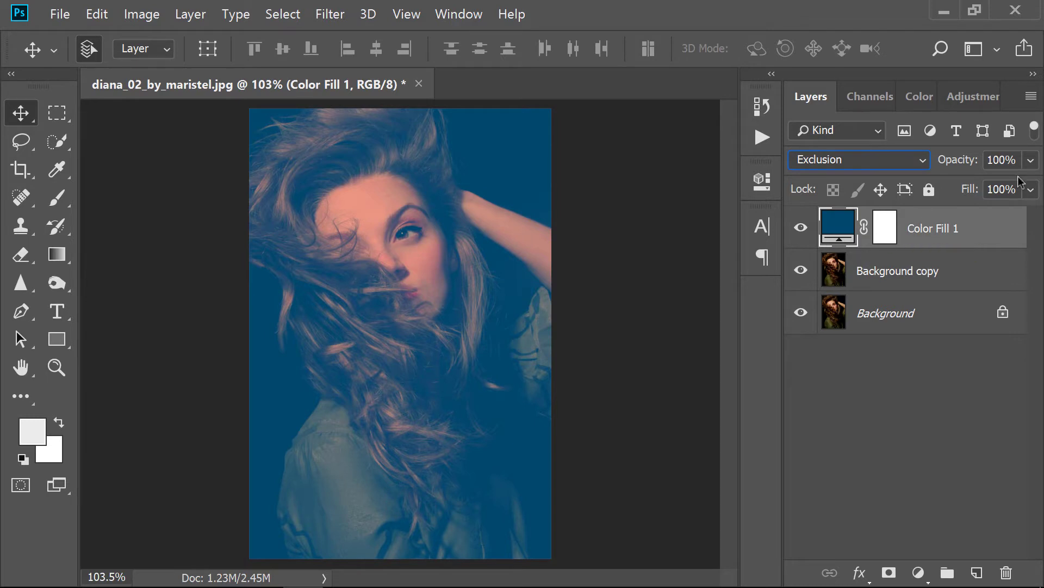
Step: Set Color Fill 1's opacity to 70%
left_click(1030, 161)
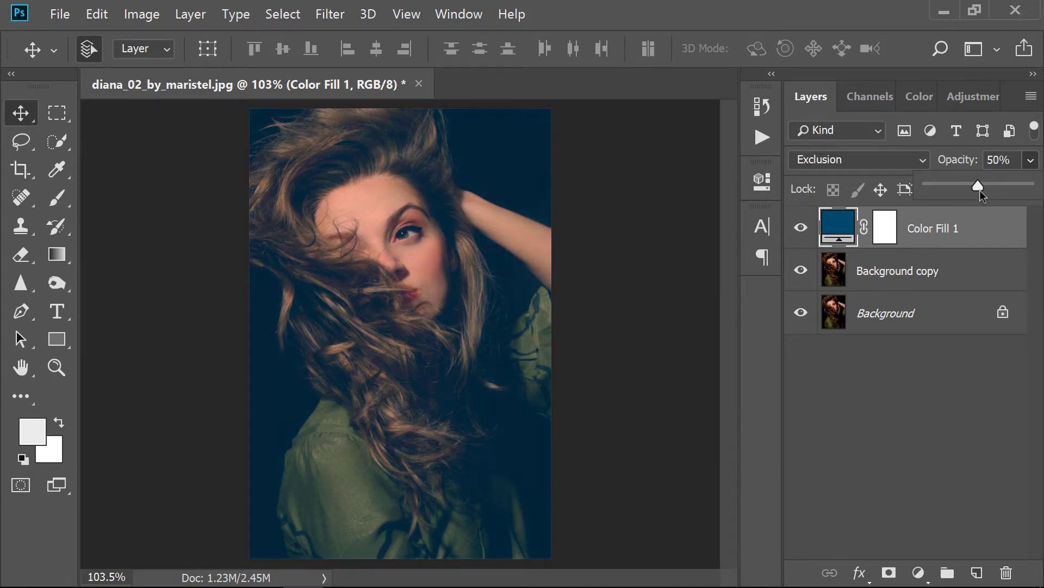
left_click_drag(991, 188, 995, 187)
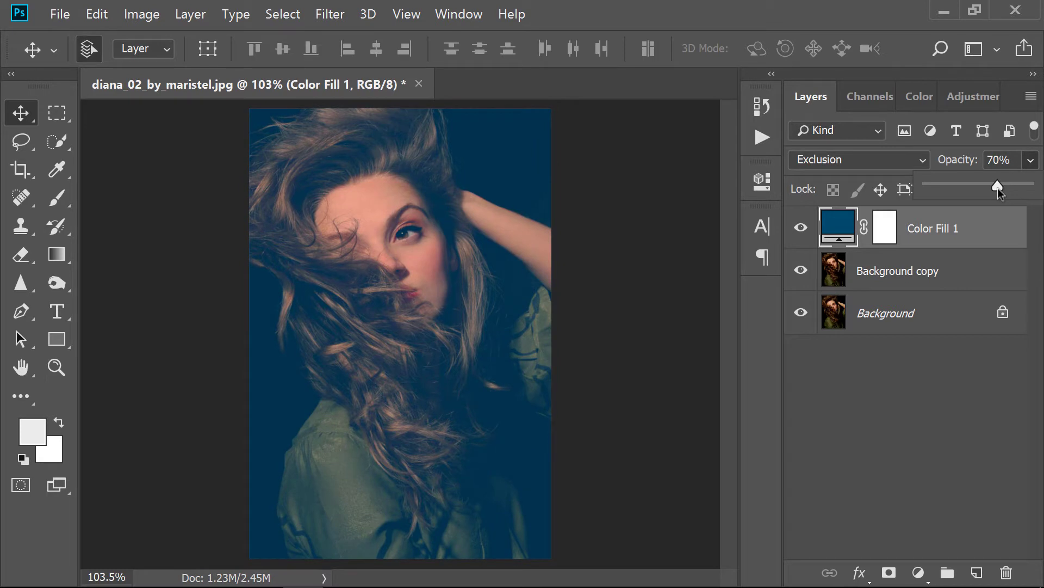
left_click(920, 229)
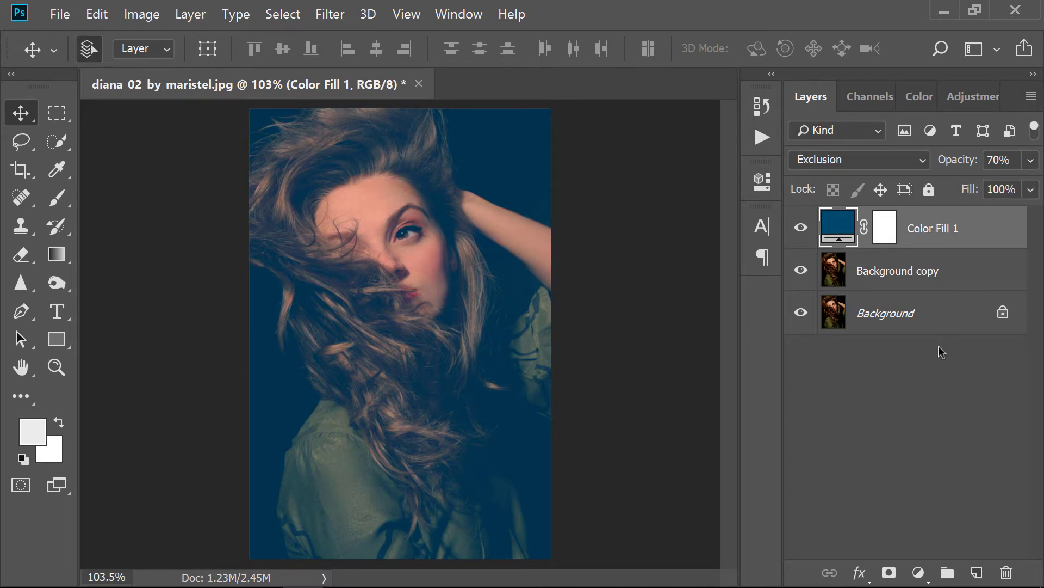
left_click(918, 573)
Step: Add a gradient fill layer based on the Neutral Density preset
left_click(933, 266)
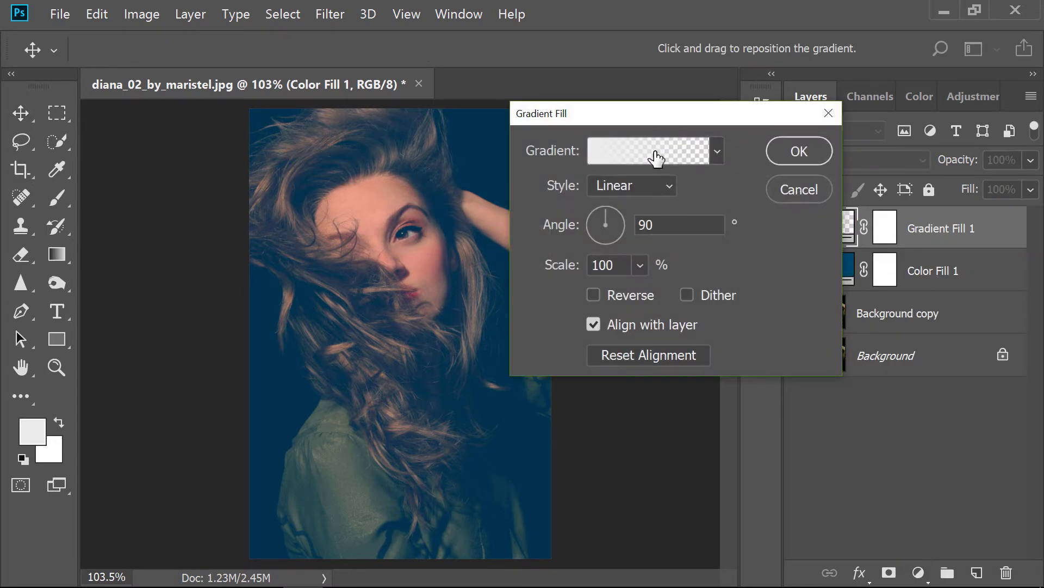
left_click(650, 148)
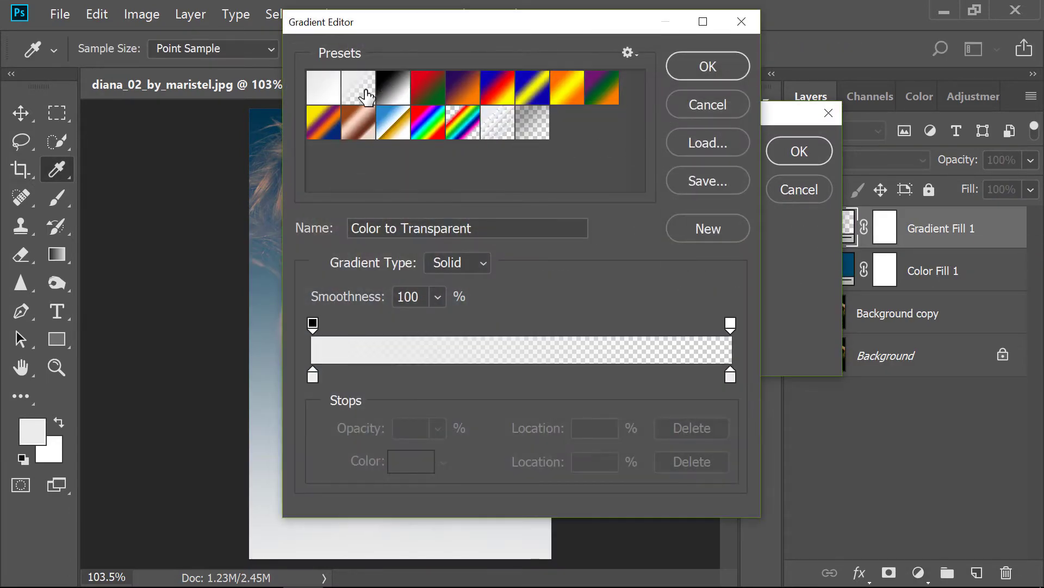
left_click(529, 128)
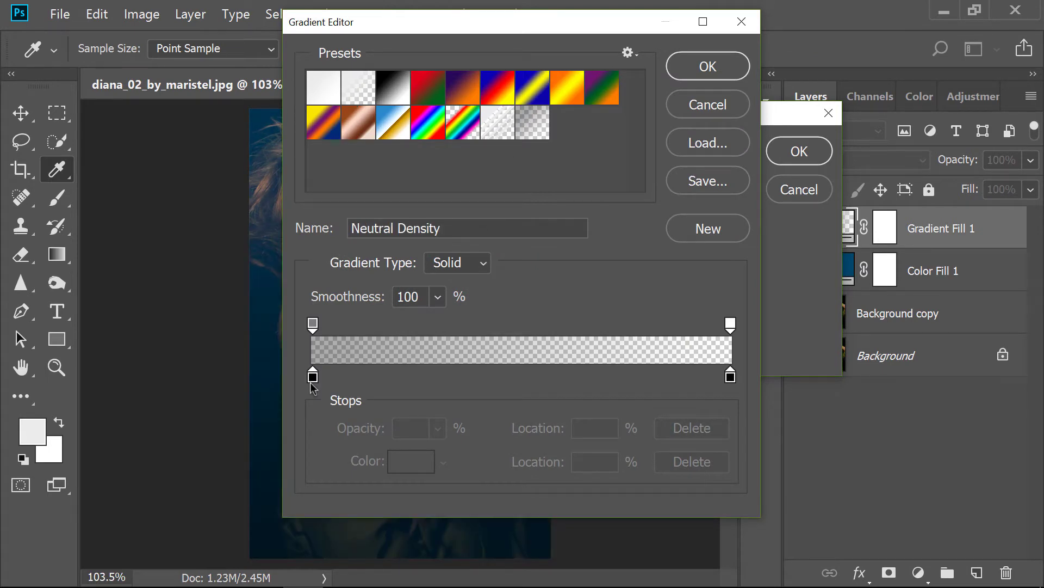
left_click_drag(458, 28, 651, 28)
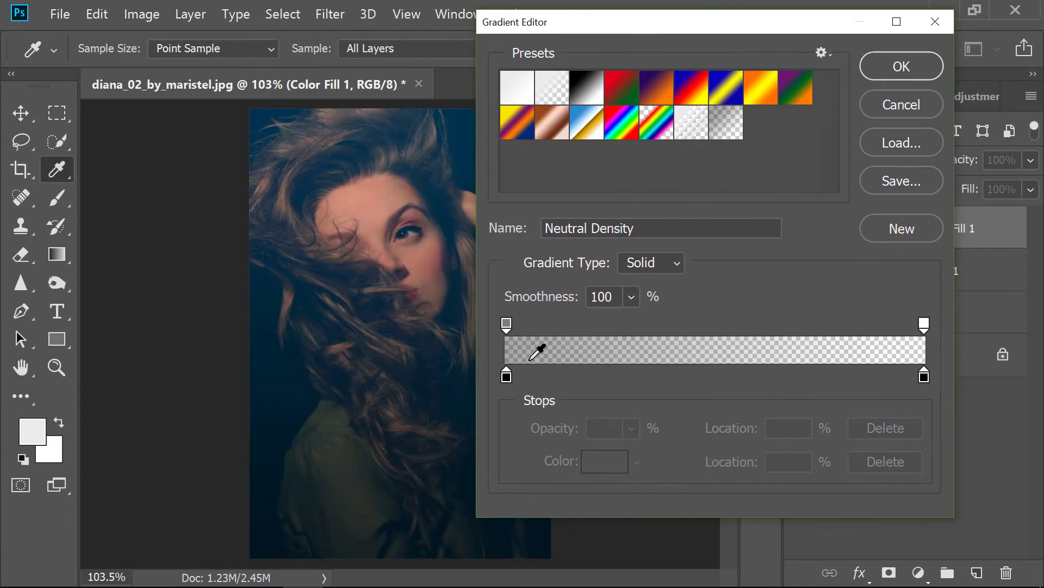
Step: Make the gradient's left stop pure red ff0000, fading to transparent
left_click(506, 376)
left_click(605, 463)
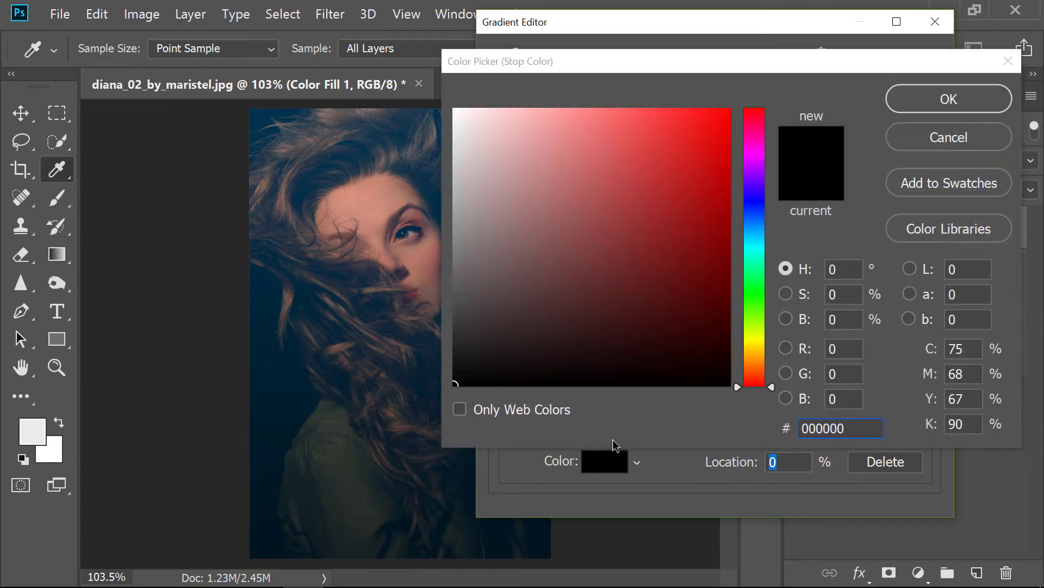
left_click(758, 123)
left_click_drag(759, 118, 778, 100)
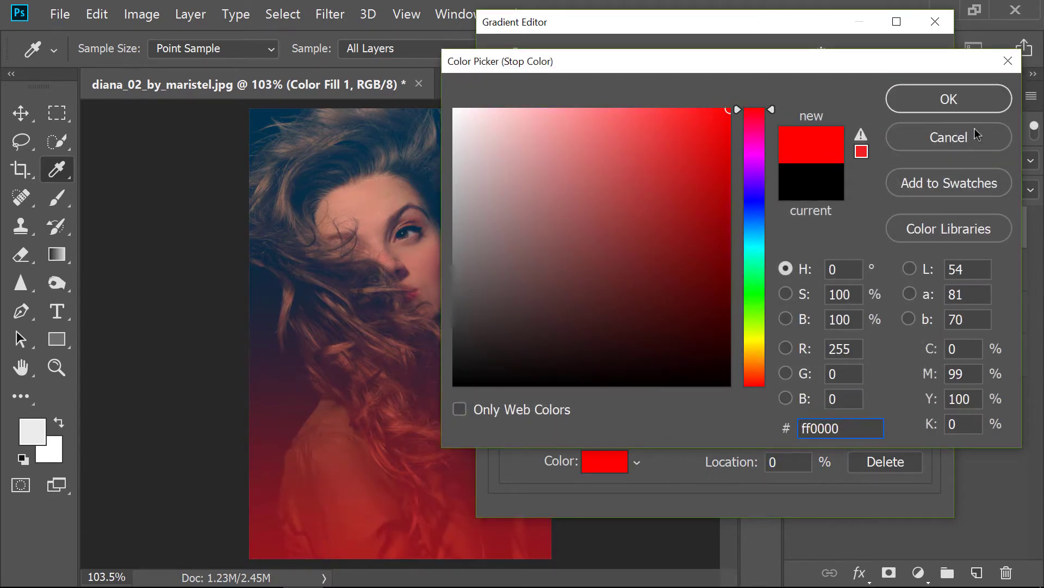
left_click(964, 100)
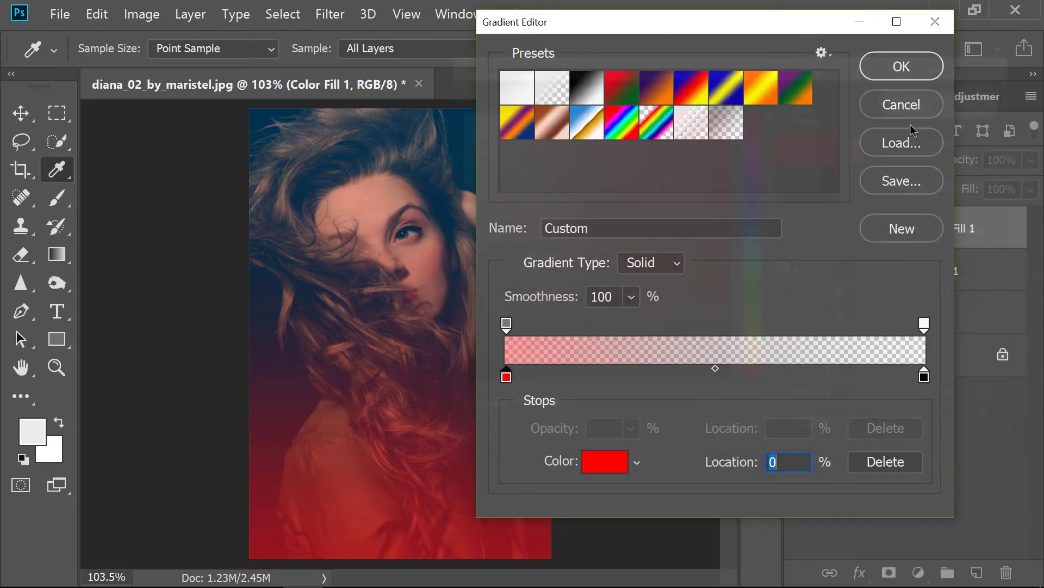
left_click(930, 69)
Step: Set the red gradient fill to 190° angle and 188% scale and apply it
left_click_drag(651, 225, 624, 227)
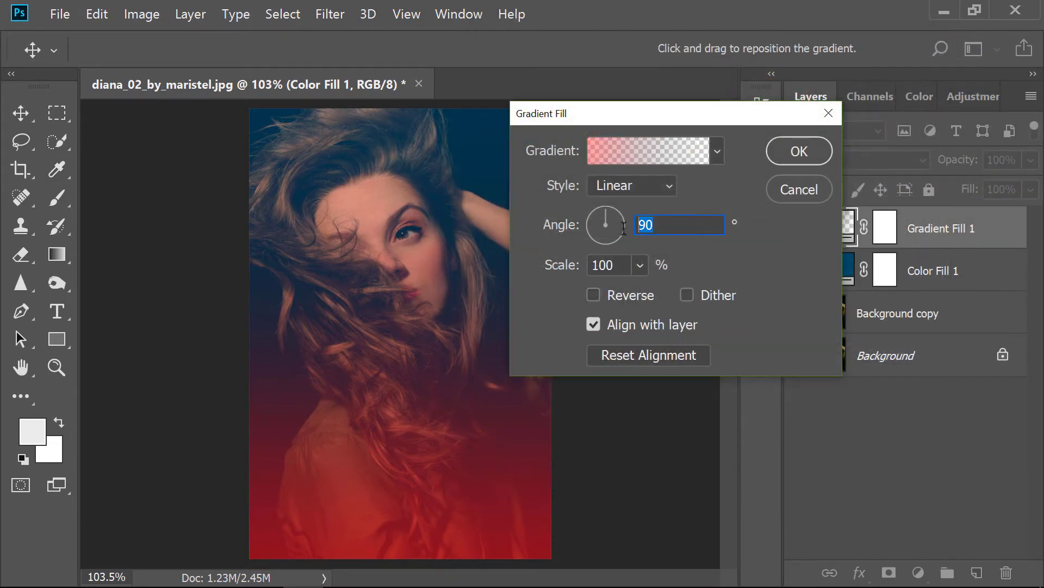
type("1")
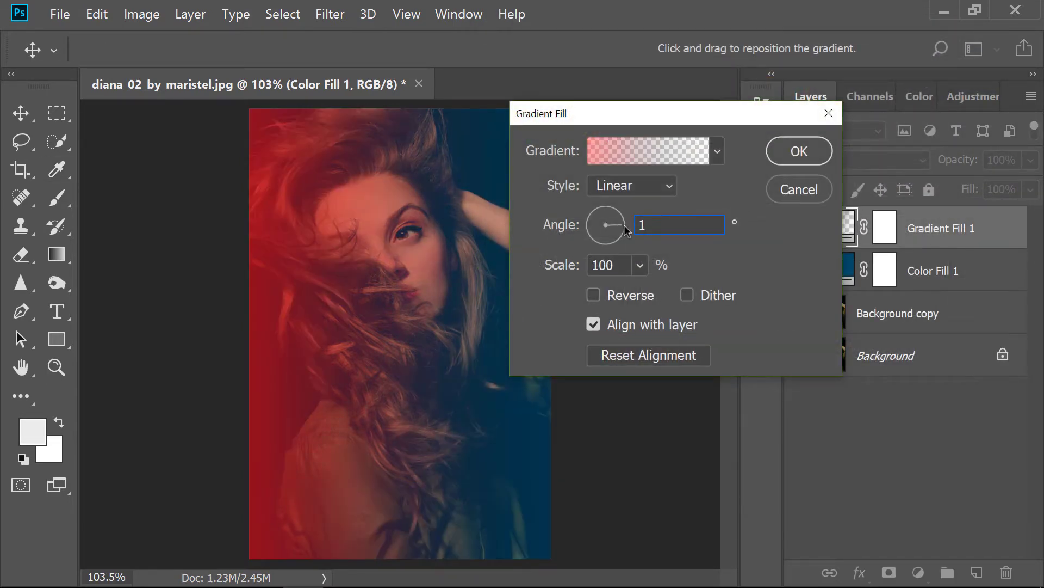
type("90")
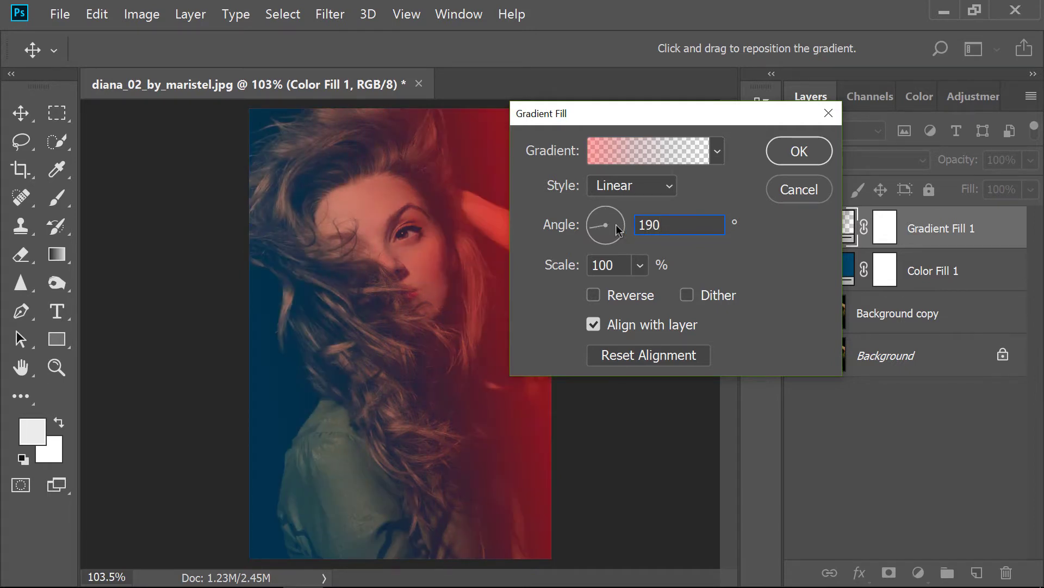
left_click(641, 266)
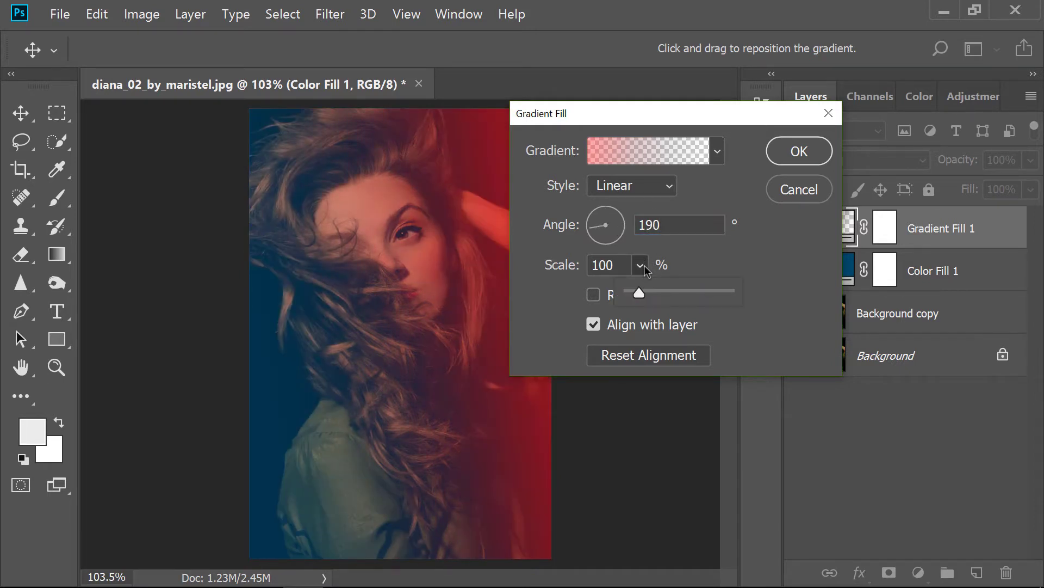
left_click_drag(642, 295, 648, 294)
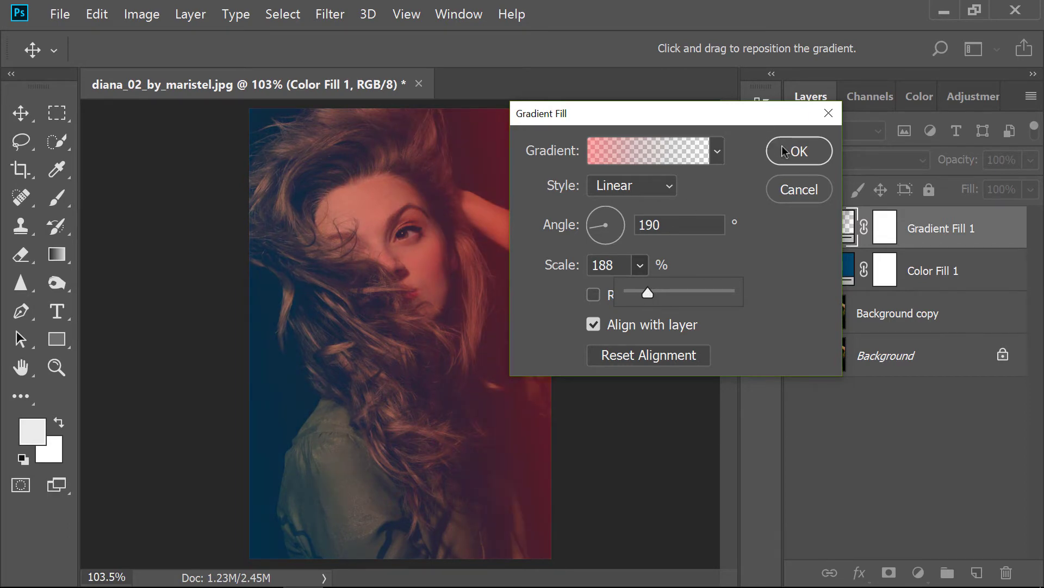
left_click(800, 153)
left_click(834, 164)
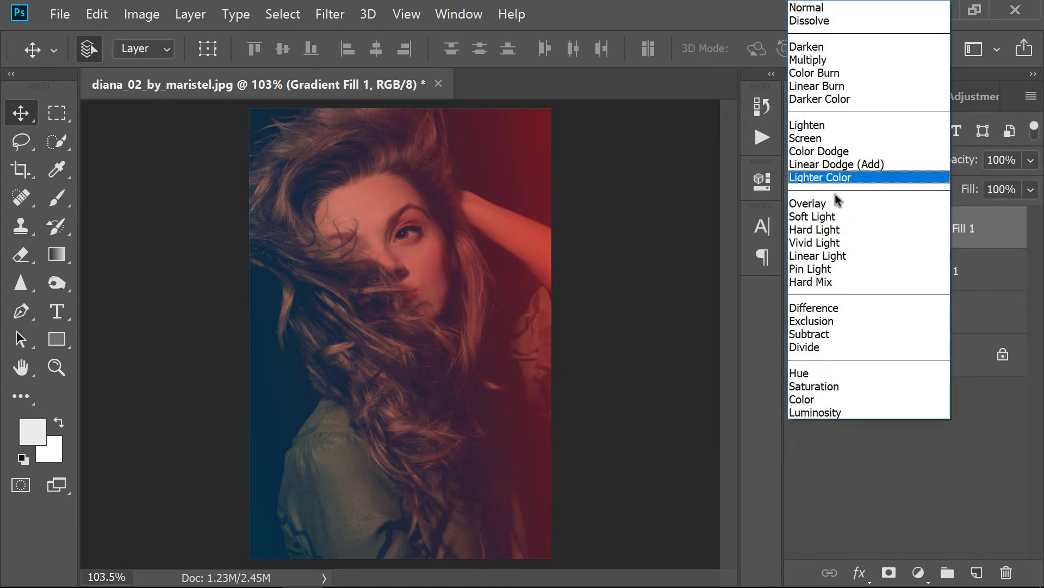
Step: Blend Gradient Fill 1 in Screen mode
left_click(810, 139)
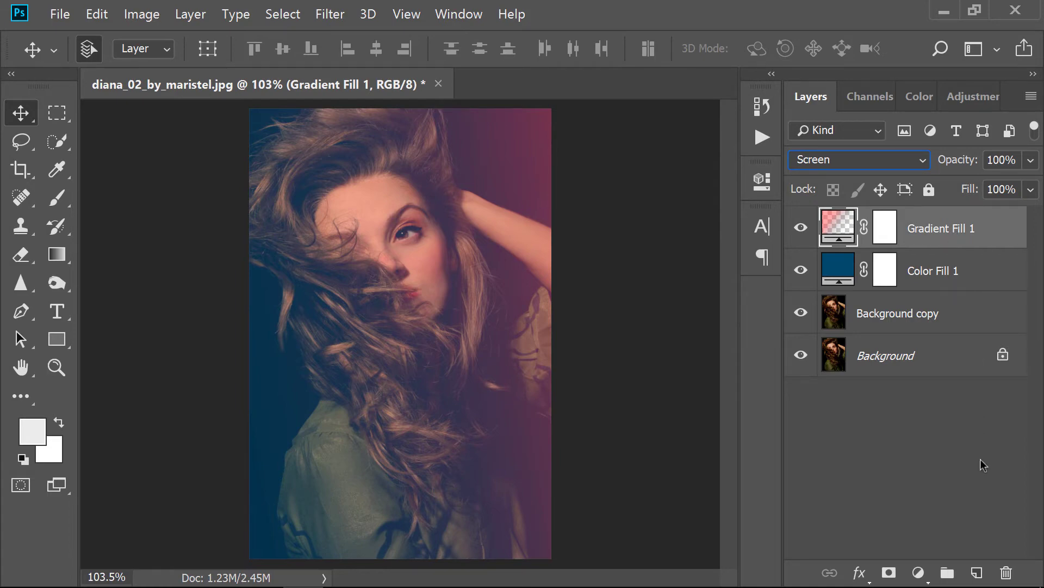
left_click(921, 573)
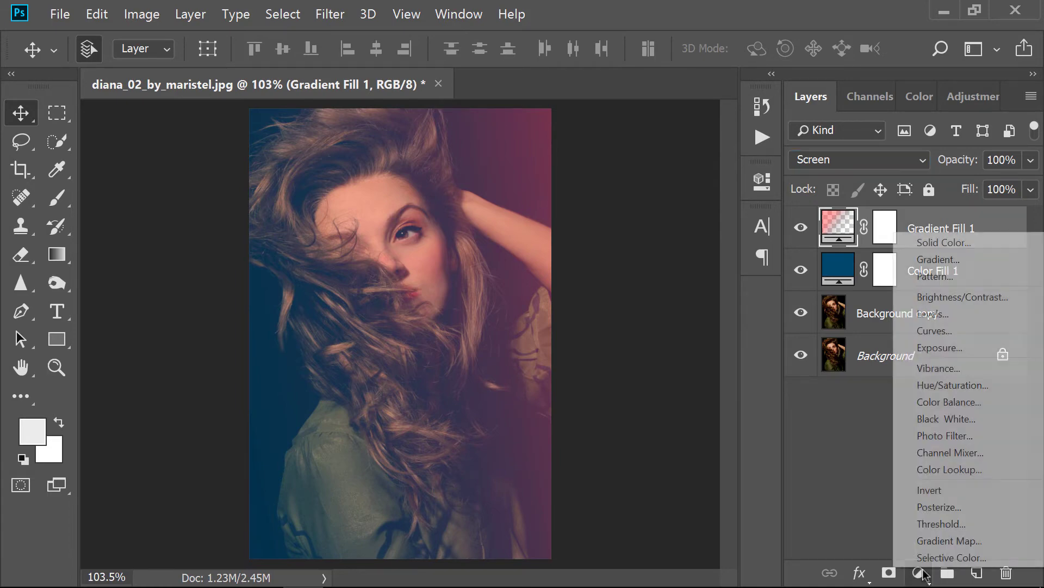
Step: Add an orange-red solid colour fill layer, then delete it
left_click(923, 243)
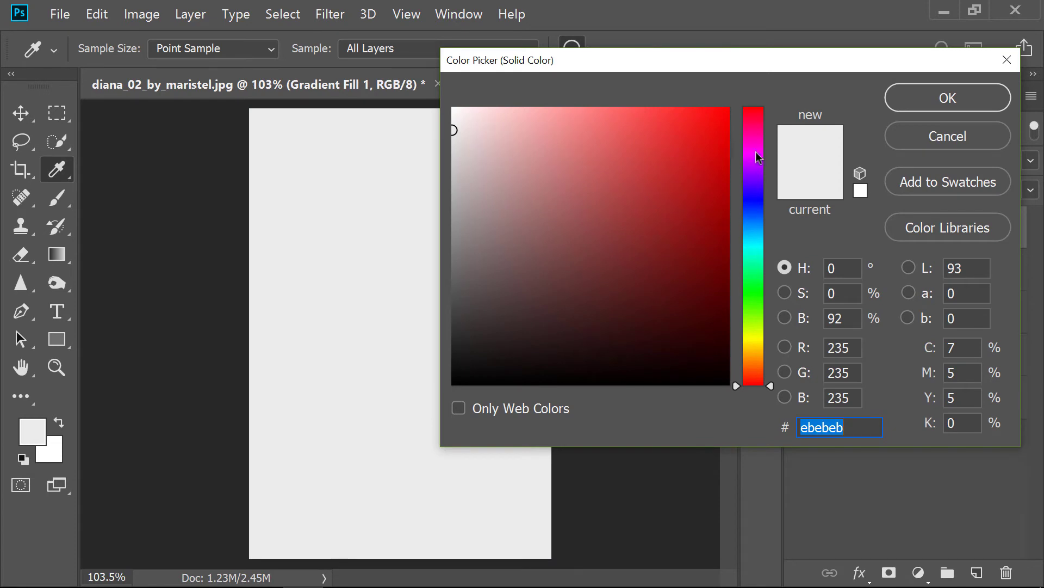
left_click(757, 371)
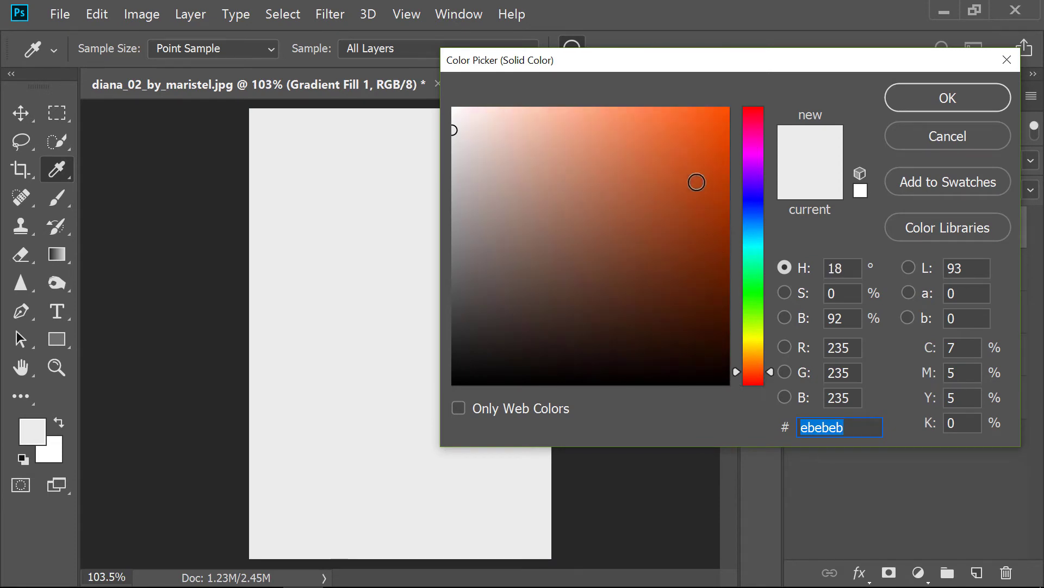
mouse_move(724, 211)
left_mouse_down()
mouse_move(738, 182)
mouse_move(735, 202)
mouse_move(728, 145)
left_mouse_up()
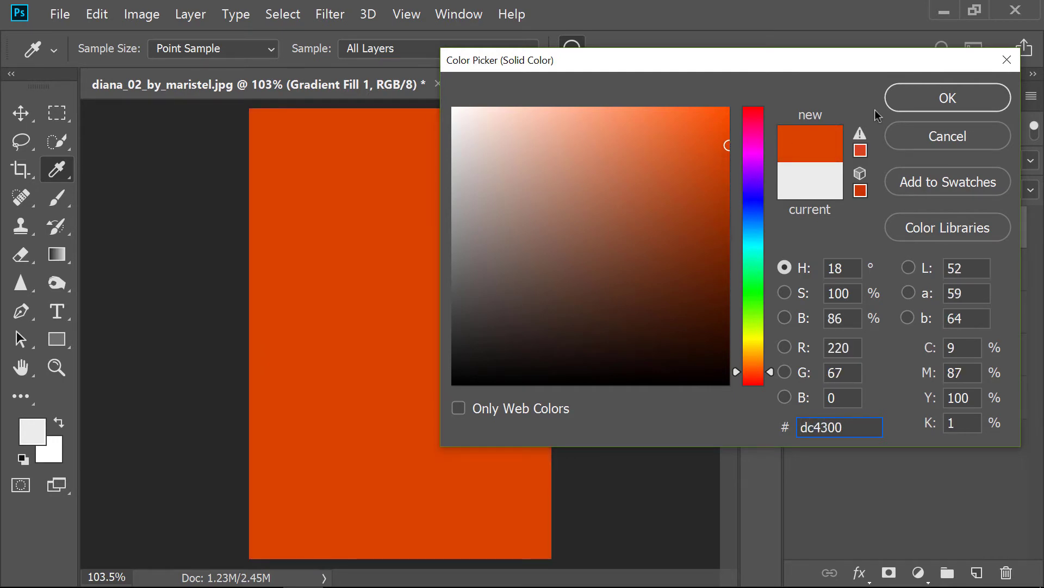
left_click(917, 98)
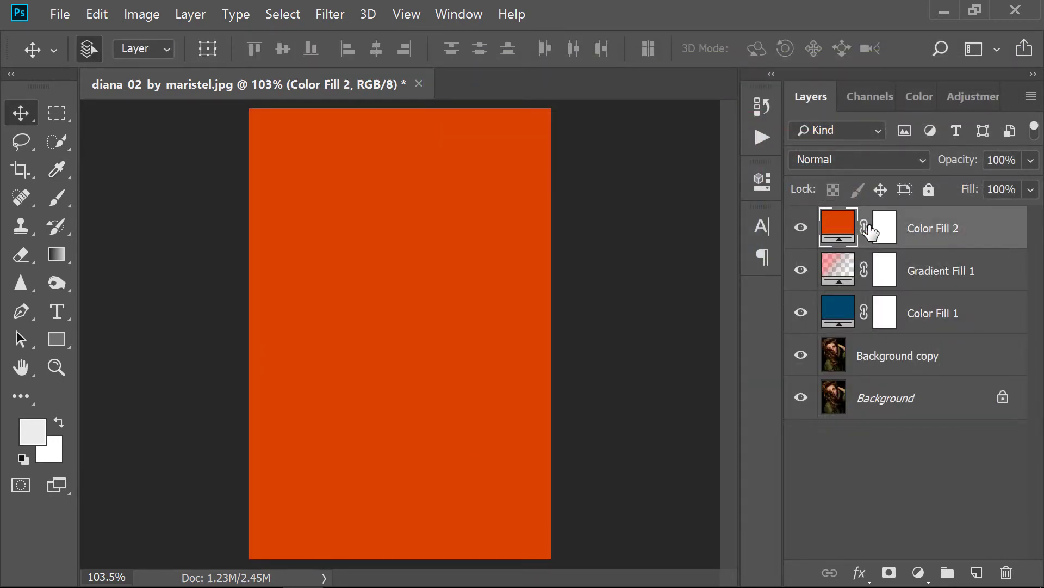
key("Delete")
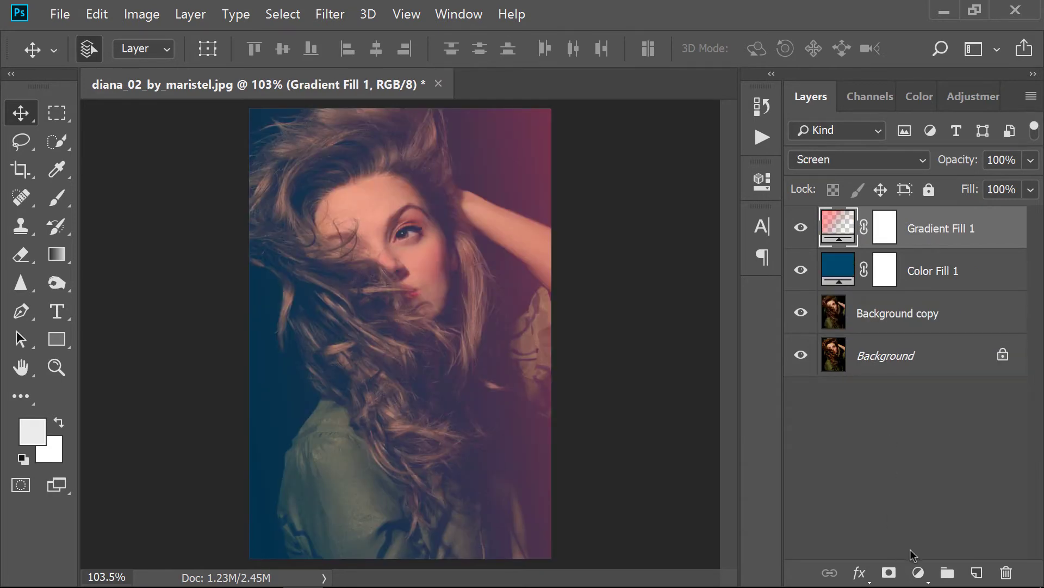
Step: Add a second gradient fill layer using a fade-to-transparent preset
left_click(920, 572)
left_click(927, 265)
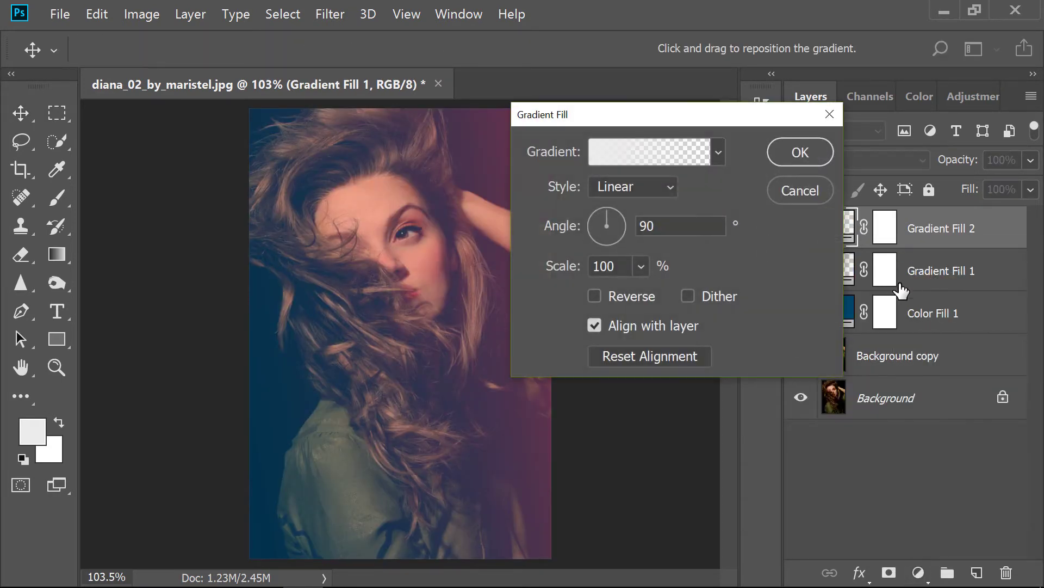
left_click(625, 153)
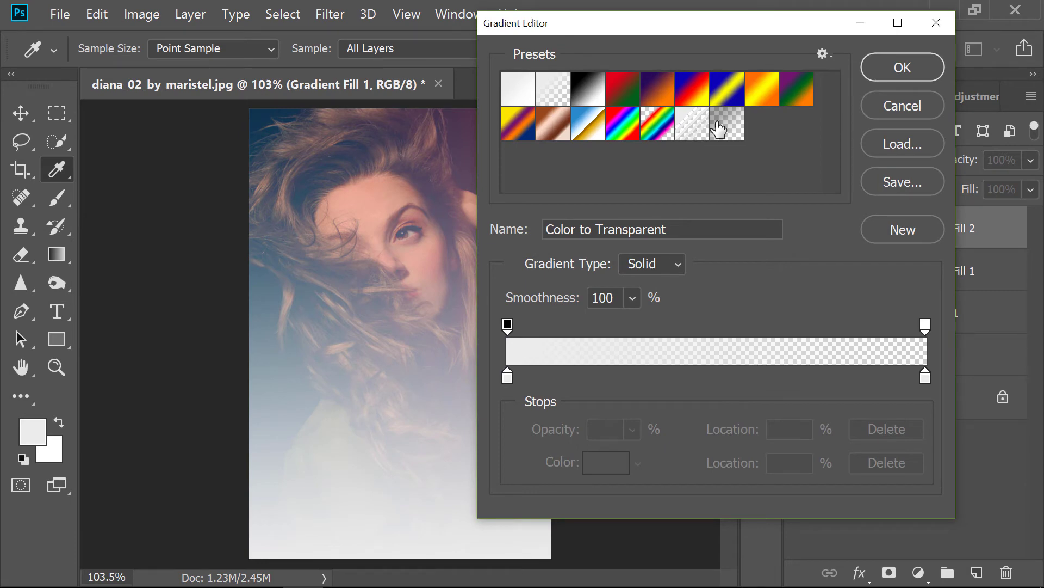
left_click(718, 129)
Step: Set the gradient's left stop to orange d06006 and apply the gradient
left_click(508, 375)
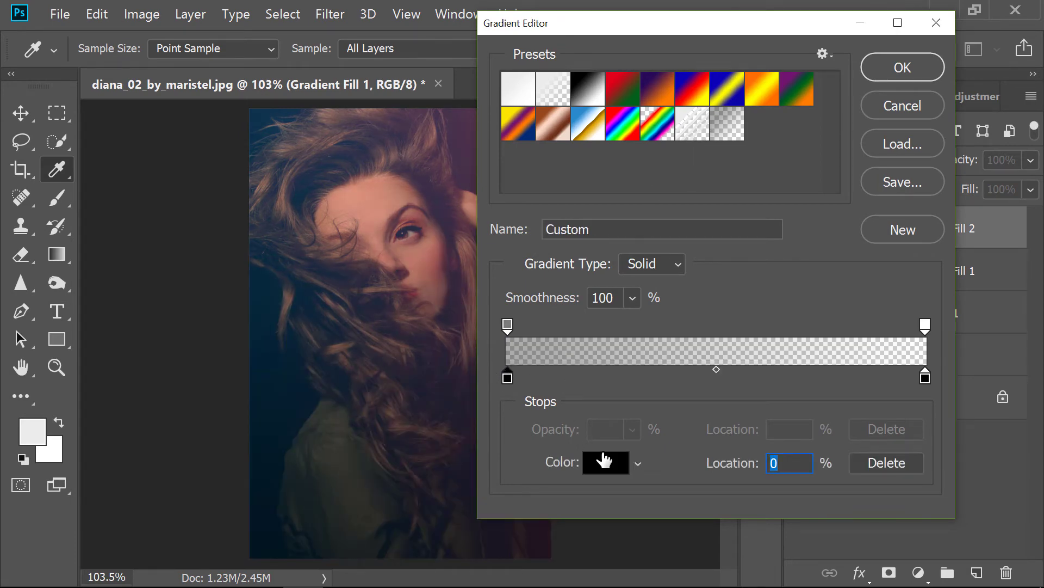
left_click(605, 461)
left_click(721, 139)
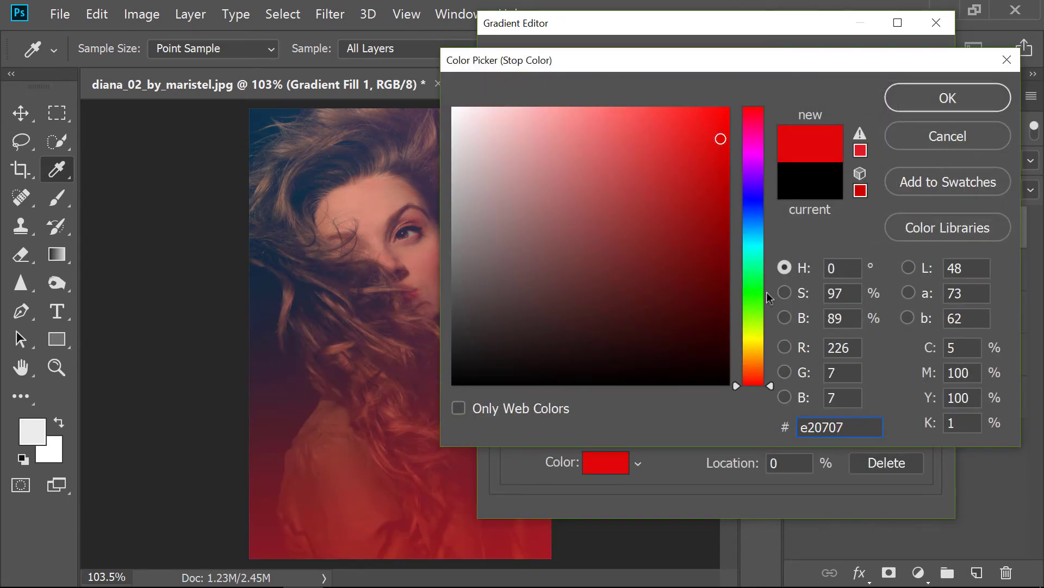
left_click_drag(756, 338, 757, 361)
left_click(757, 366)
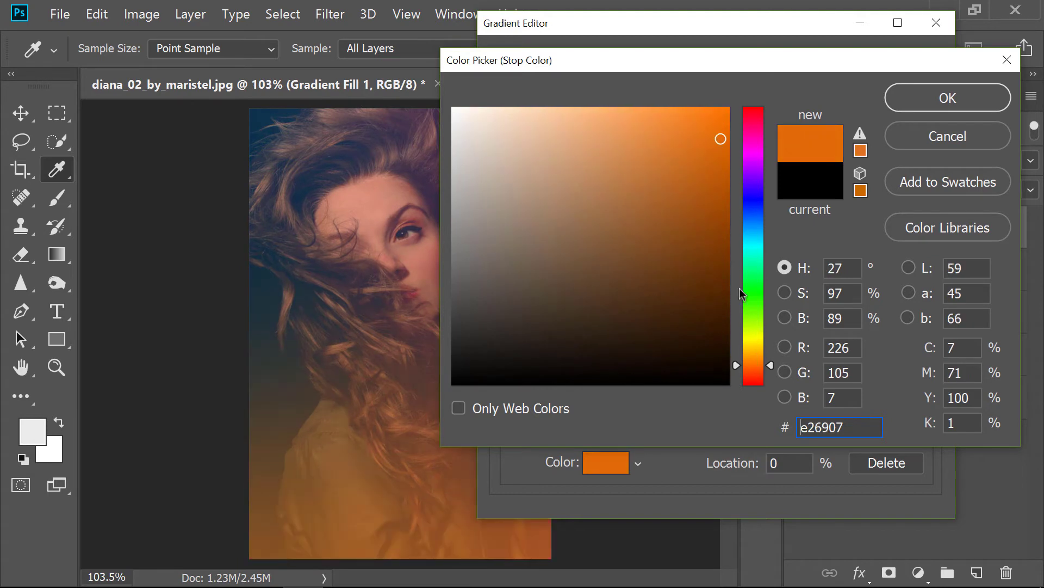
left_click(721, 157)
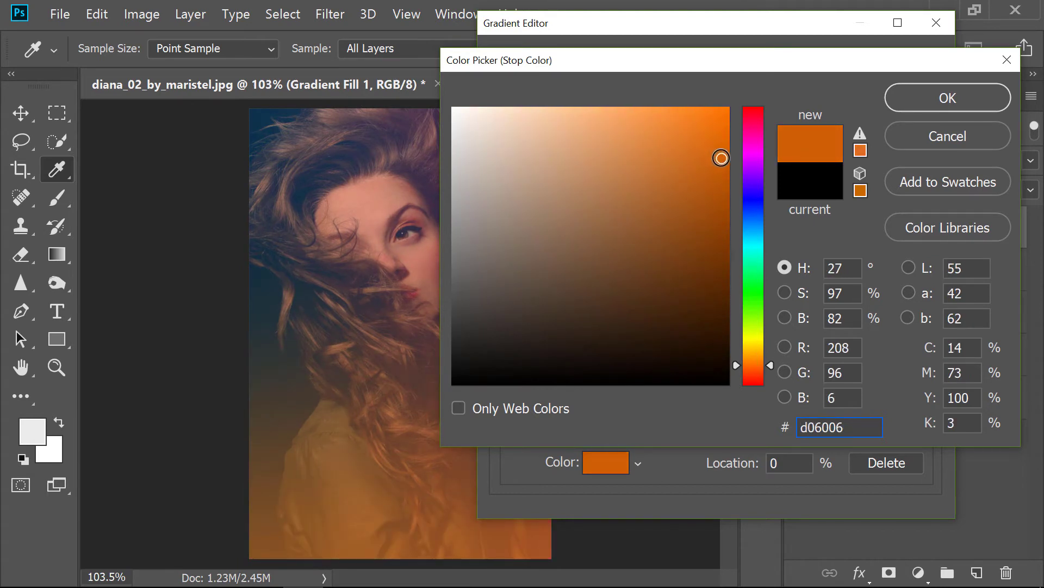
left_click(942, 104)
left_click(896, 78)
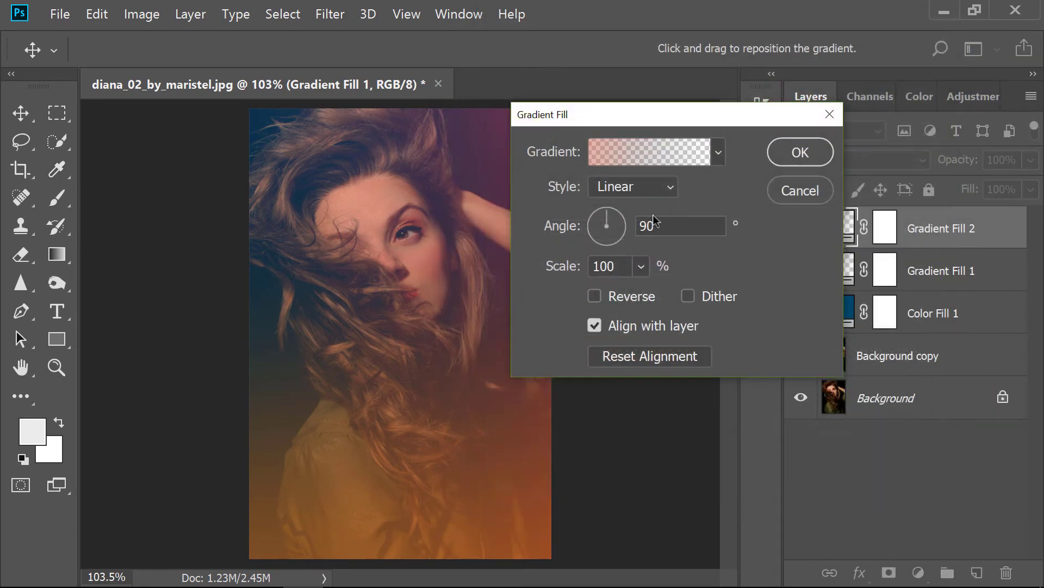
Step: Make the orange gradient a Diamond glow over the top-left hair at 111% scale
left_click(653, 193)
left_click(625, 268)
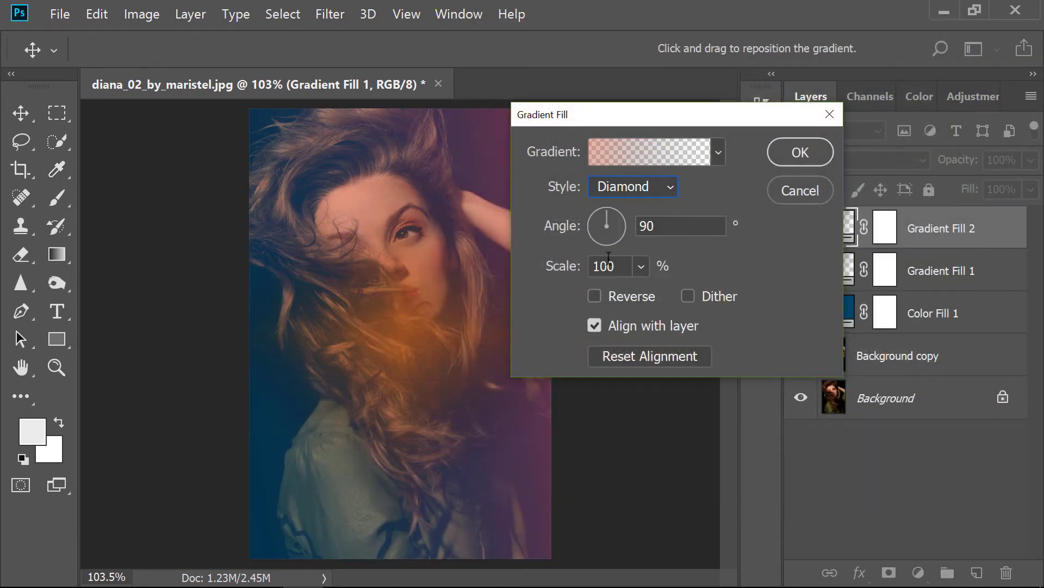
mouse_move(413, 327)
left_mouse_down()
mouse_move(367, 285)
mouse_move(260, 118)
left_mouse_up()
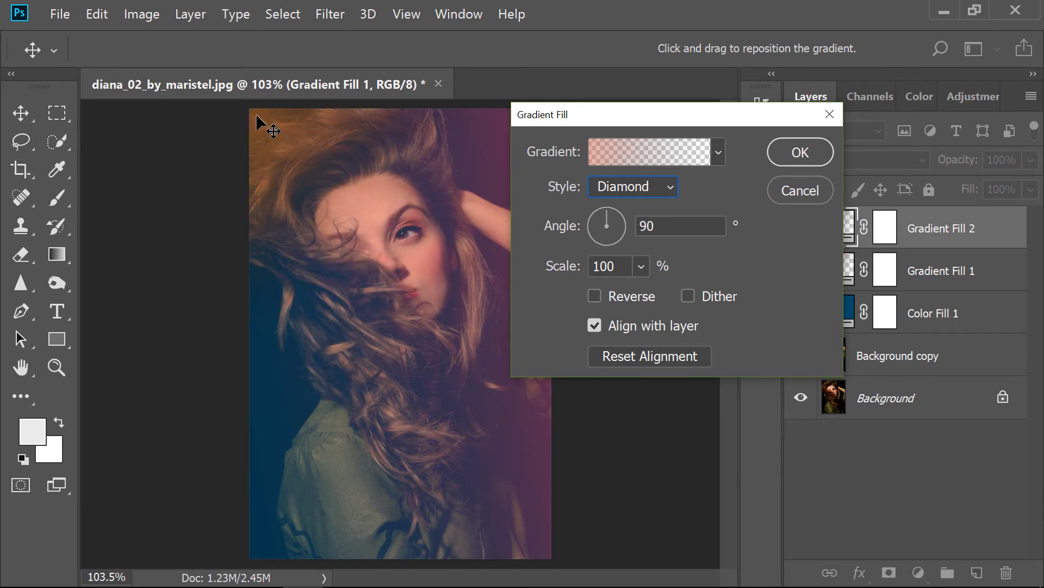
left_click(641, 266)
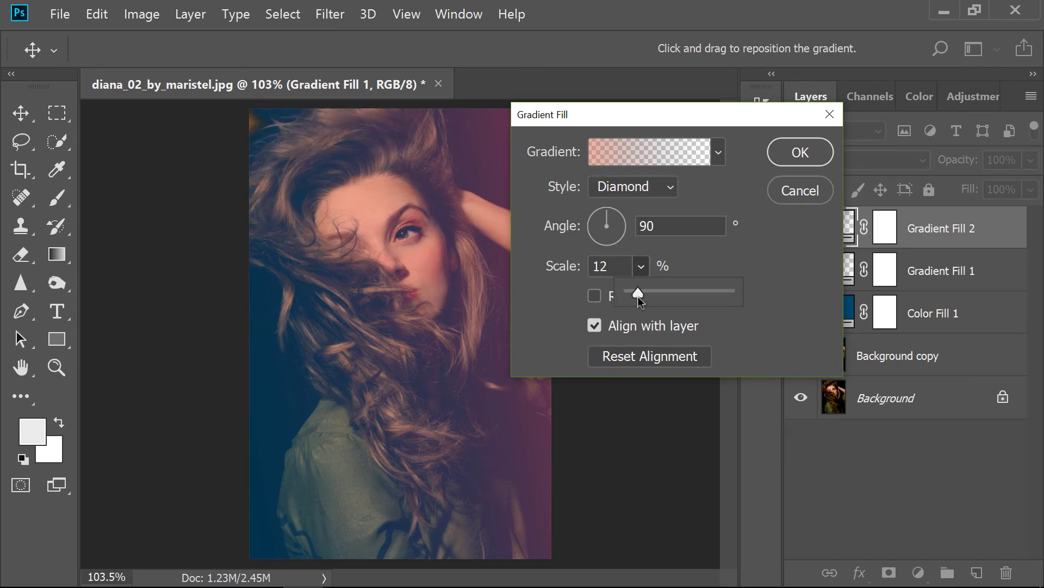
mouse_move(629, 293)
left_mouse_down()
mouse_move(654, 296)
mouse_move(640, 290)
left_mouse_up()
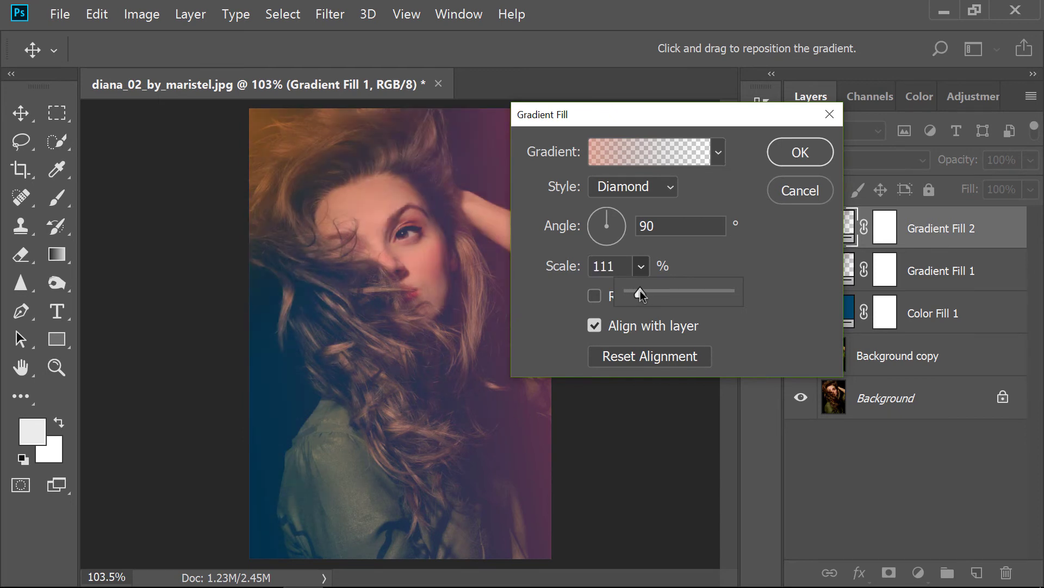
left_click(797, 155)
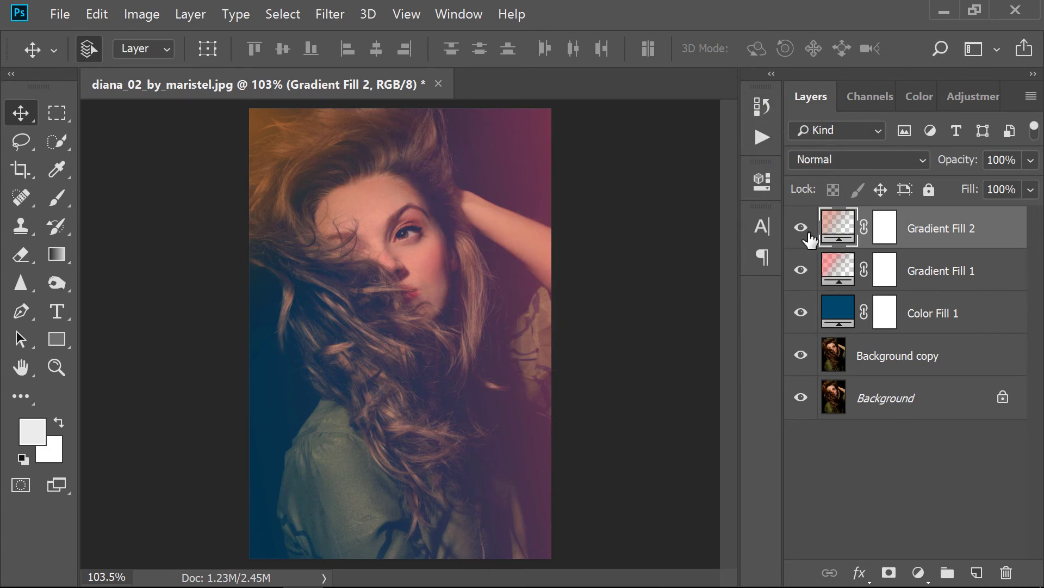
Step: Set Gradient Fill 2's opacity to 71% and Gradient Fill 1's to 97%
left_click(1031, 160)
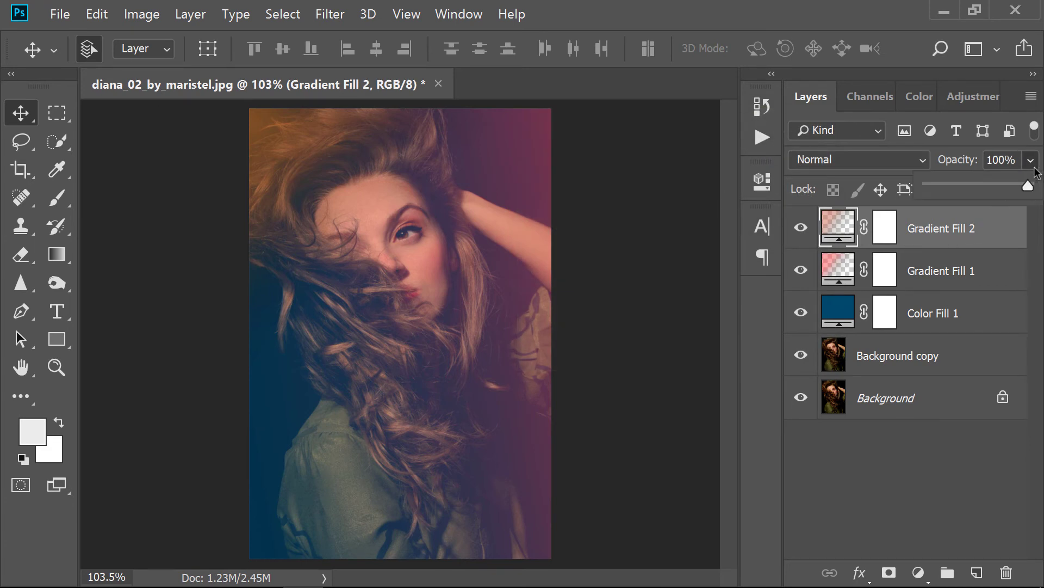
left_click_drag(1033, 183, 1005, 185)
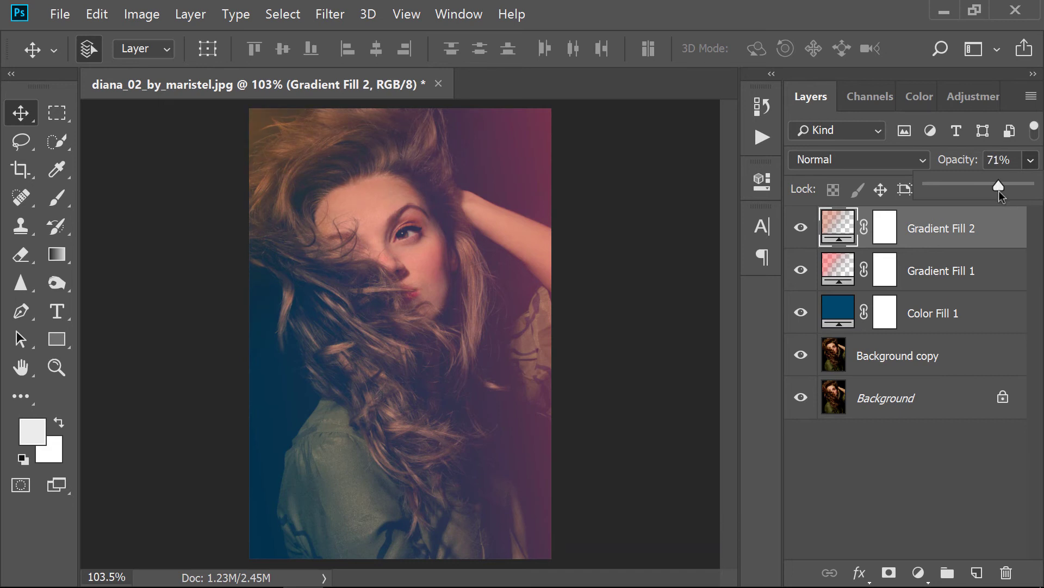
left_click(965, 268)
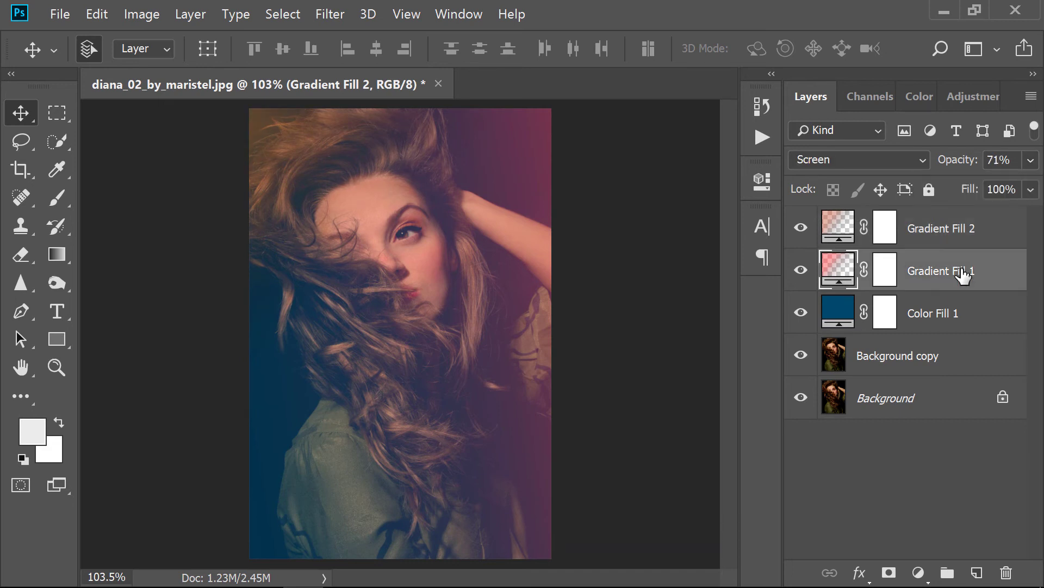
left_click(1030, 162)
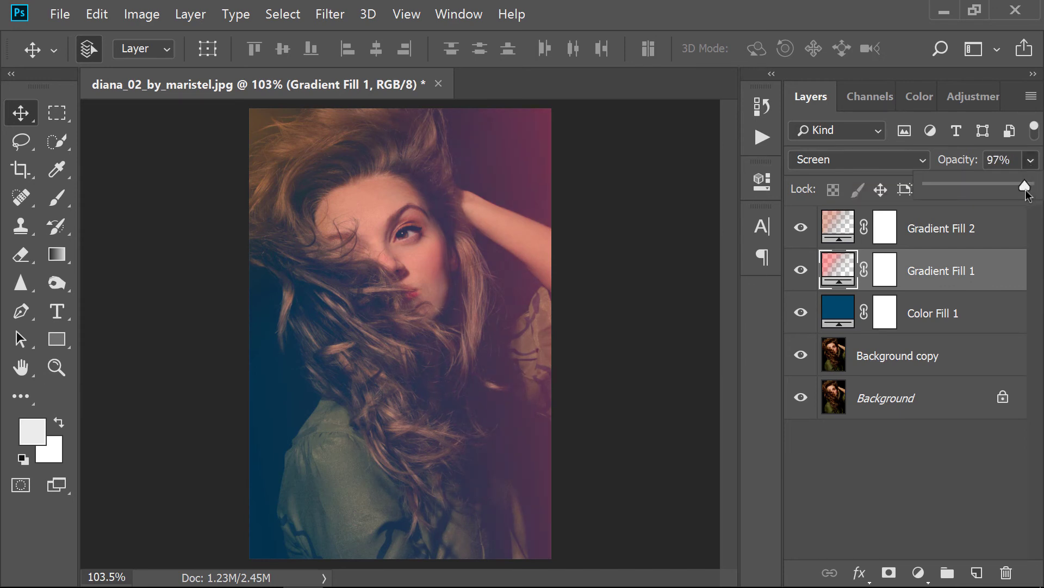
left_click(903, 265)
Step: Group Background copy through Gradient Fill 2 into Group 1, then stamp the visible layers into a merged layer
left_click(918, 369)
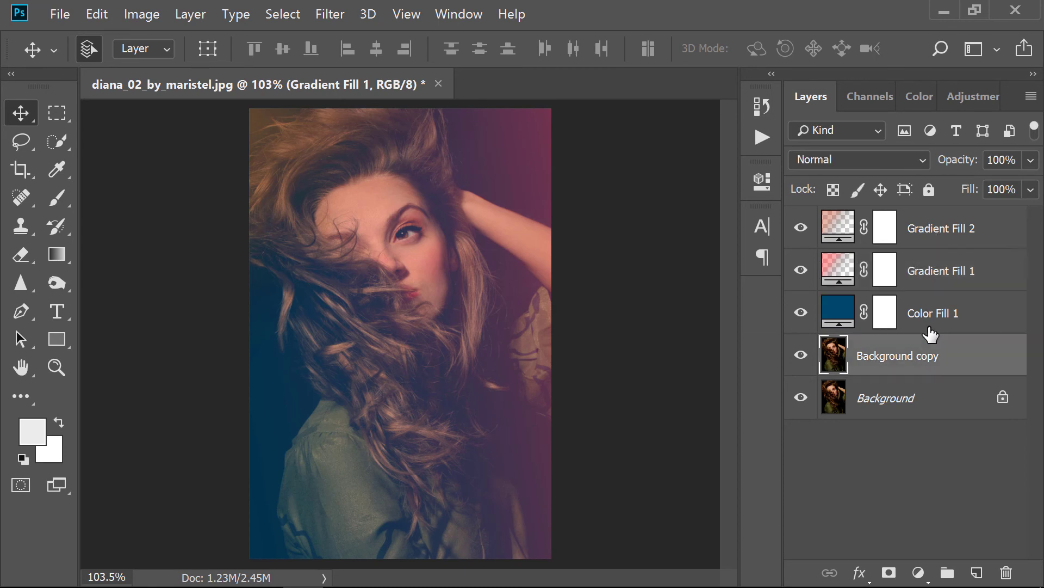
left_click(942, 231, "shift")
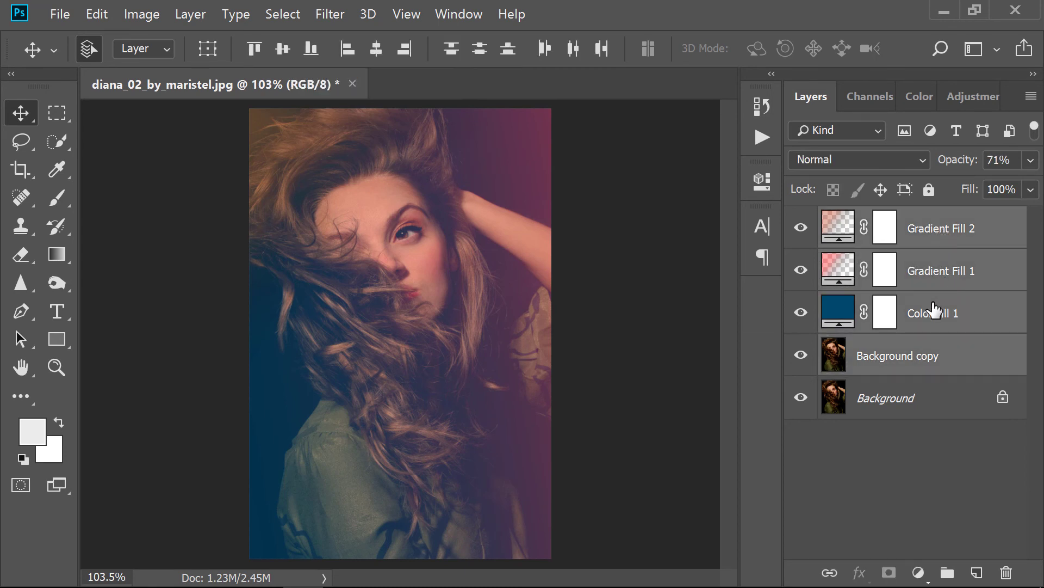
key("ctrl+g")
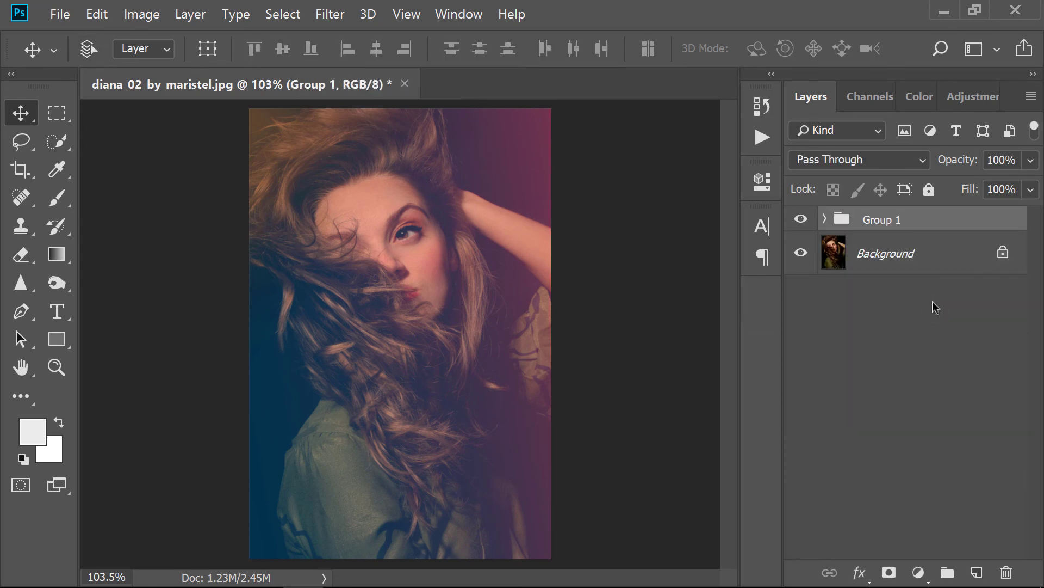
key("ctrl+shift+alt+e")
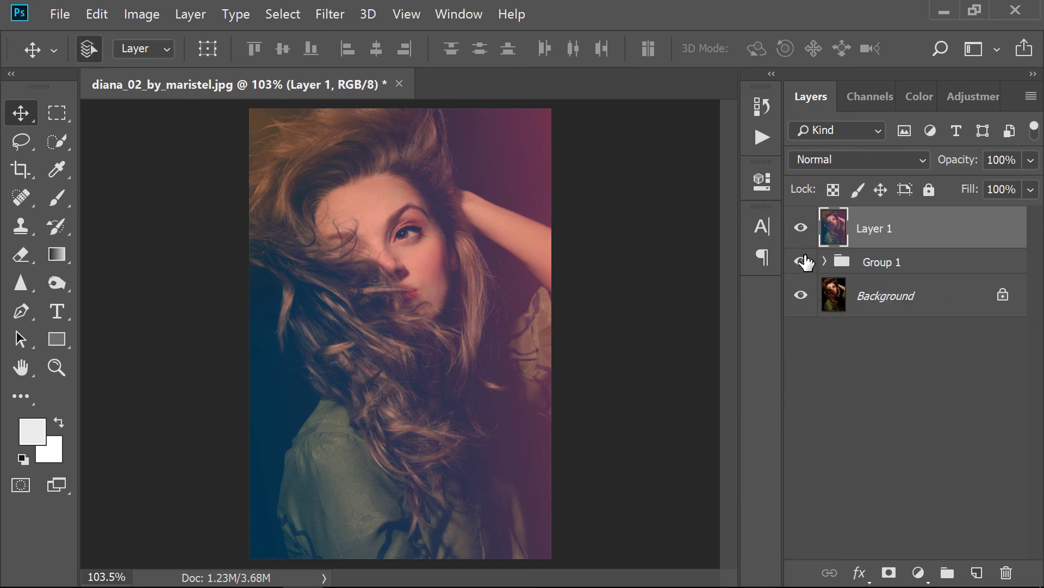
Step: Hide Group 1 and toggle the merged layer off and on to compare the original and toned portrait
left_click(804, 261)
left_click(807, 227)
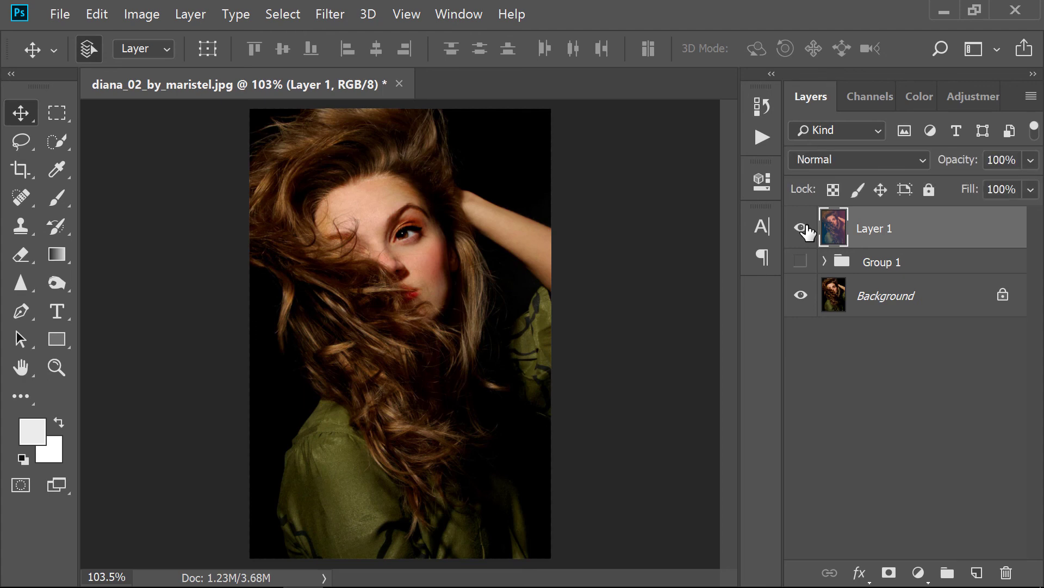
left_click(808, 227)
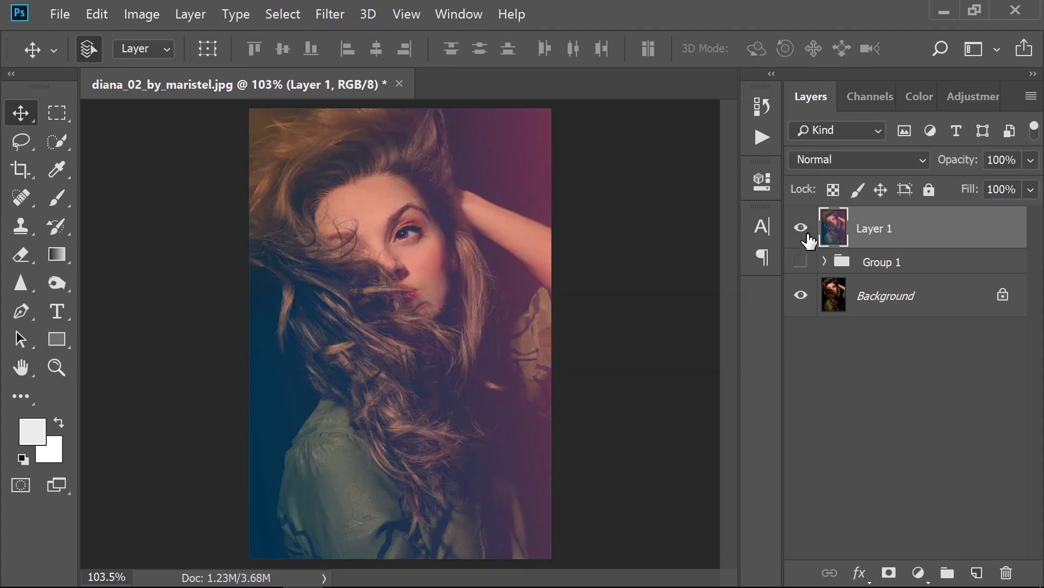